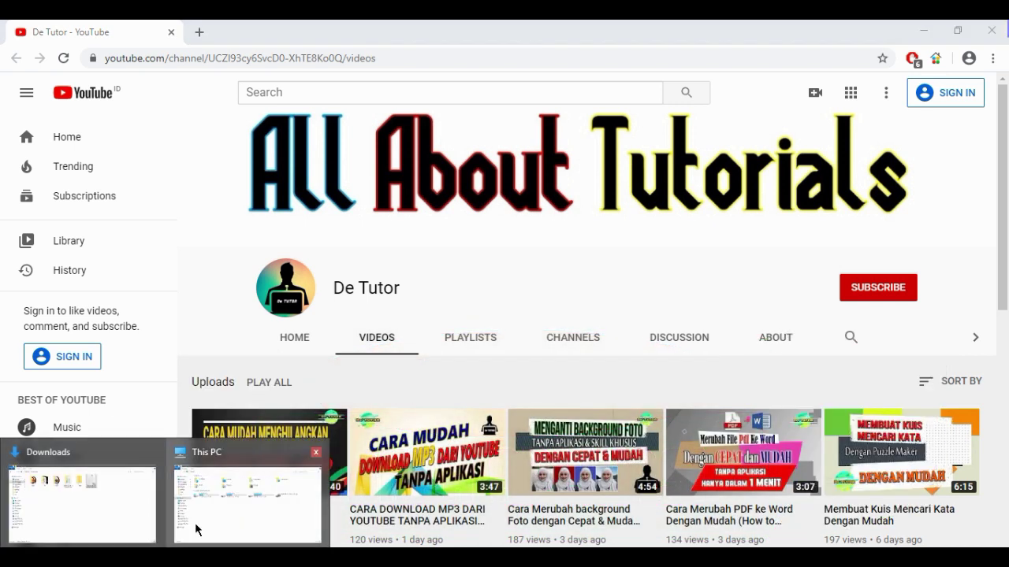
# Open the DAFTAR ABSEN PESERTAEKSTRA attendance PDF from the Downloads folder
pyautogui.click(116, 495)
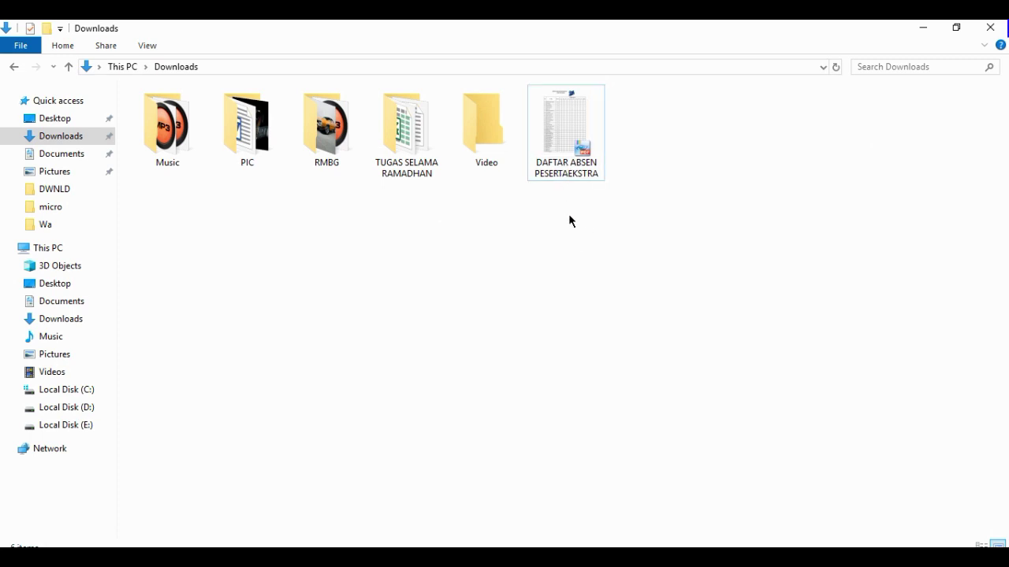
pyautogui.click(564, 170)
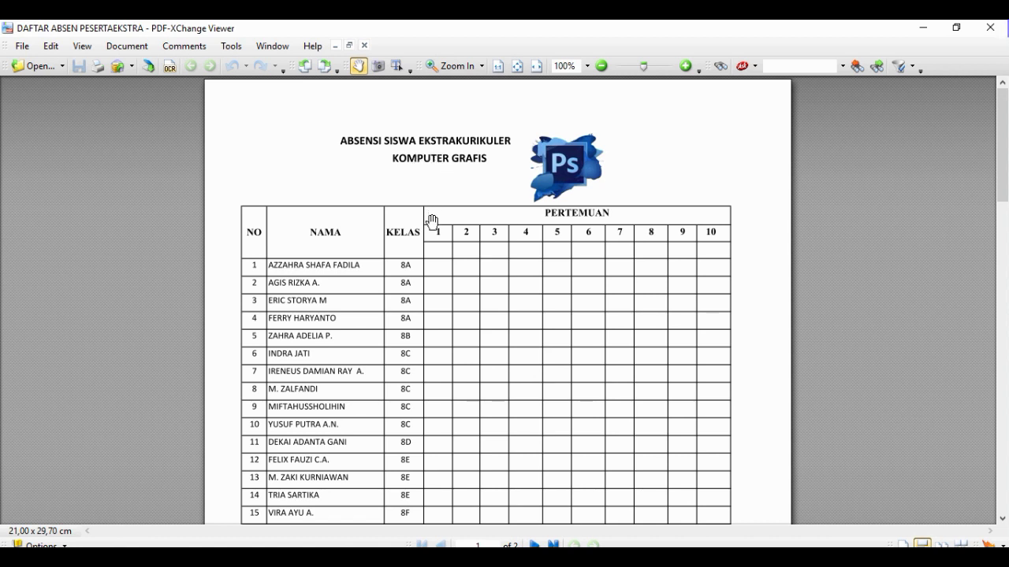
# Review both pages of the 60-student attendance list, return to the top, and close PDF-XChange Viewer
pyautogui.scroll(-5, 433, 229)
pyautogui.scroll(-3, 433, 241)
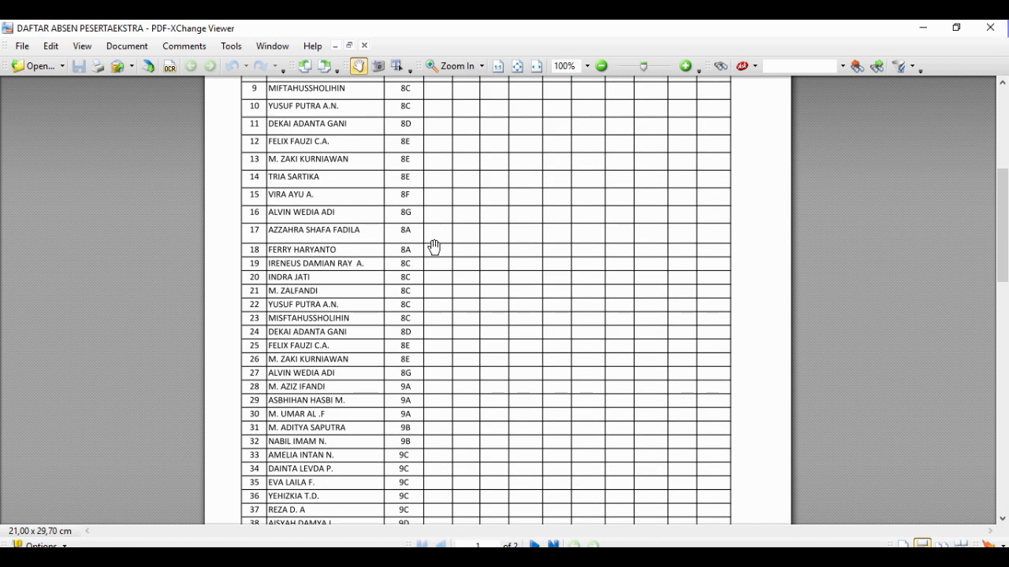
pyautogui.scroll(-4, 433, 247)
pyautogui.scroll(-3, 441, 256)
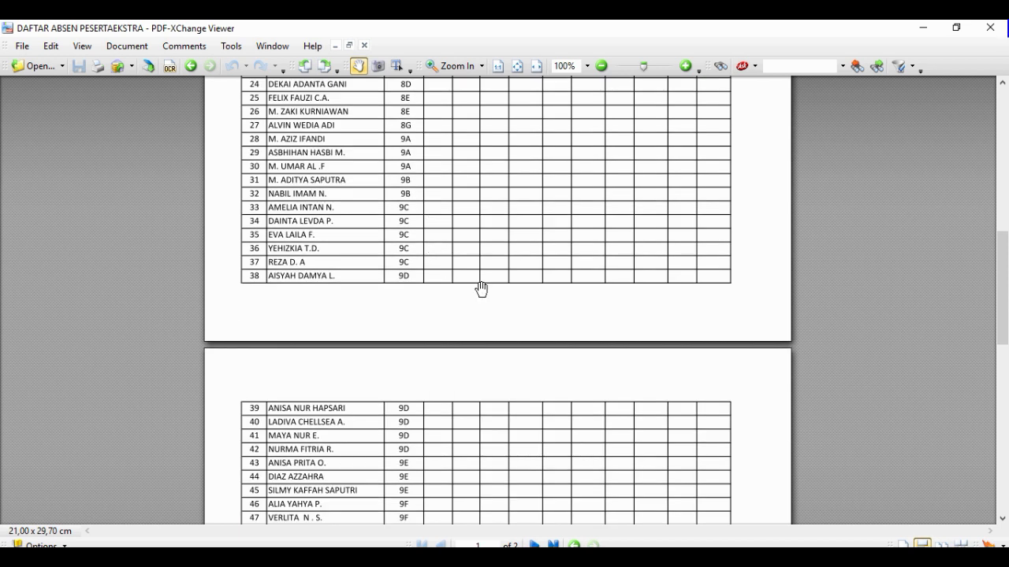
pyautogui.scroll(-3, 480, 288)
pyautogui.scroll(-3, 481, 293)
pyautogui.scroll(-2, 479, 295)
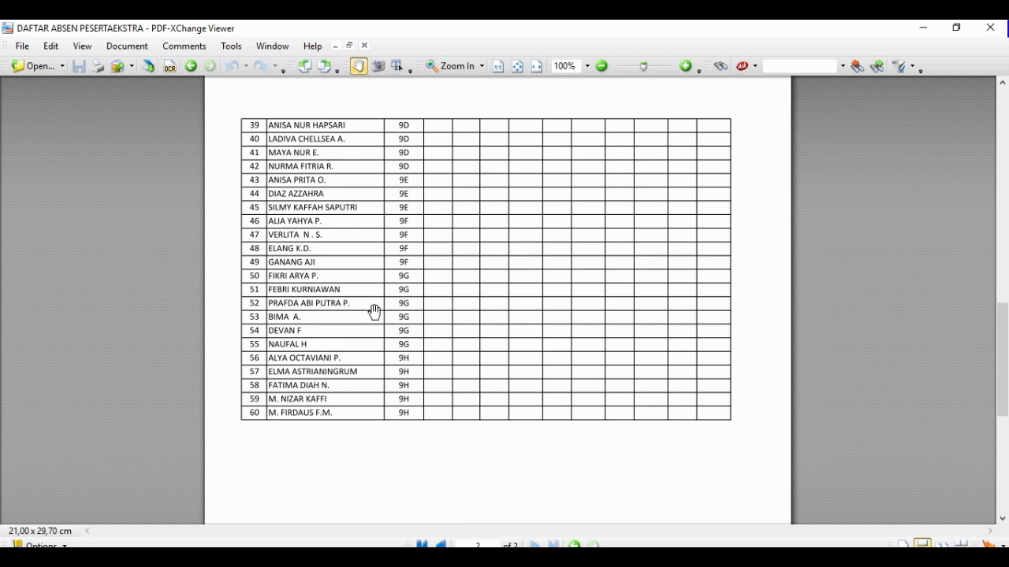
pyautogui.moveTo(991, 362)
pyautogui.mouseDown()
pyautogui.moveTo(989, 147)
pyautogui.moveTo(1005, 355)
pyautogui.mouseUp()
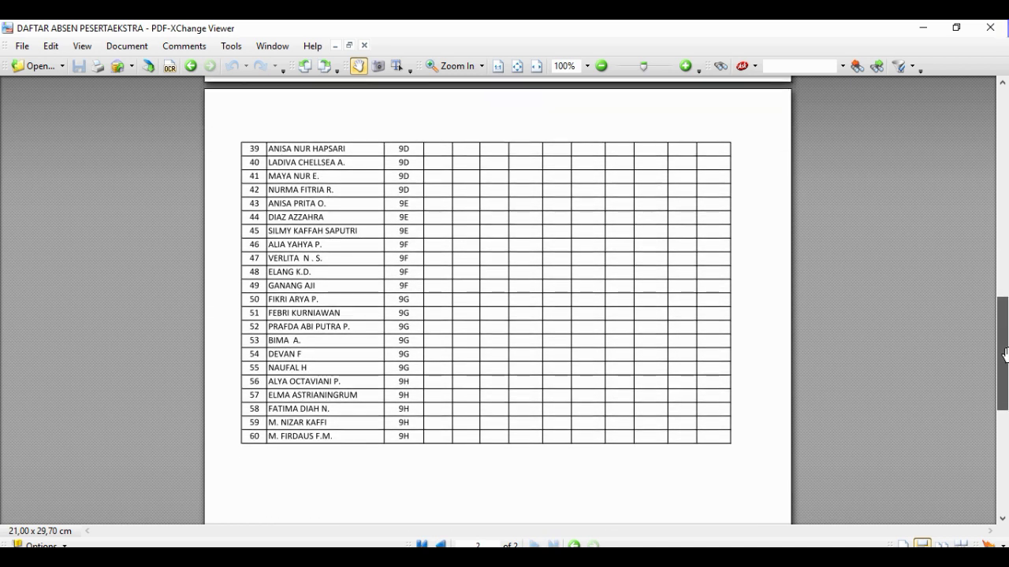
pyautogui.moveTo(1004, 355); pyautogui.dragTo(1005, 145)
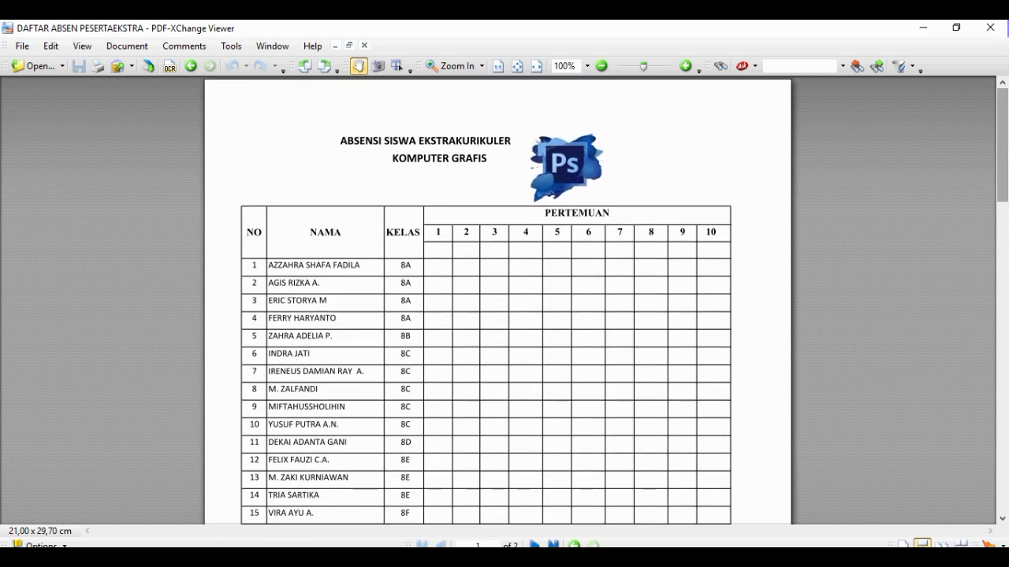
pyautogui.click(985, 29)
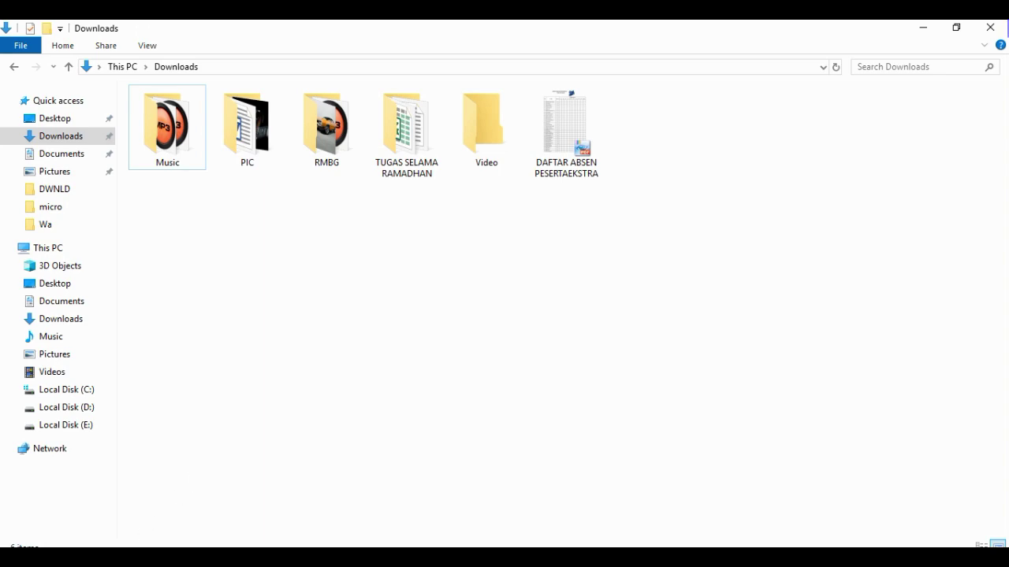
# Go to pdf2go.com in a new Chrome tab
pyautogui.click(200, 33)
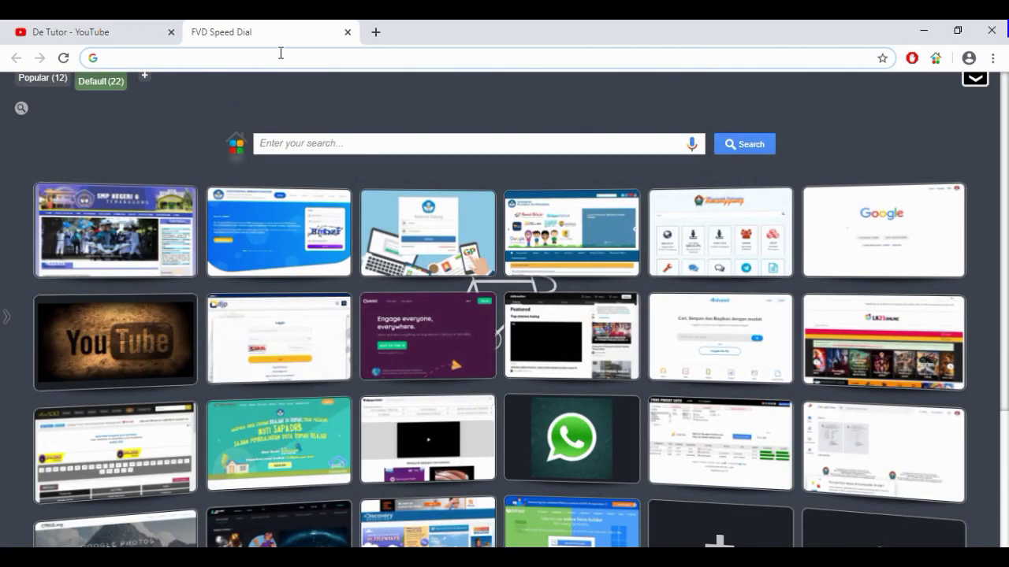
pyautogui.write('p')
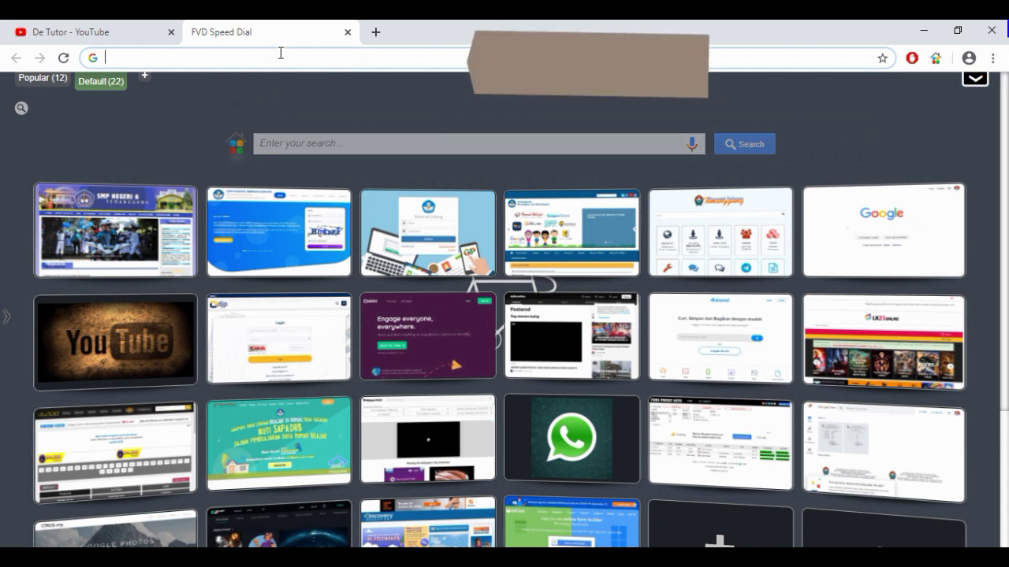
pyautogui.write('df')
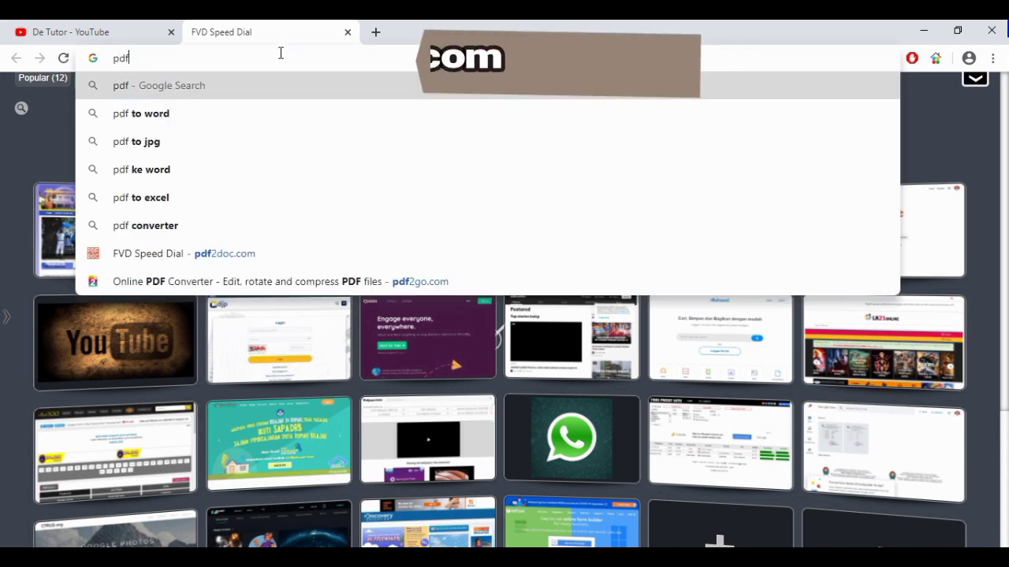
pyautogui.write('2go')
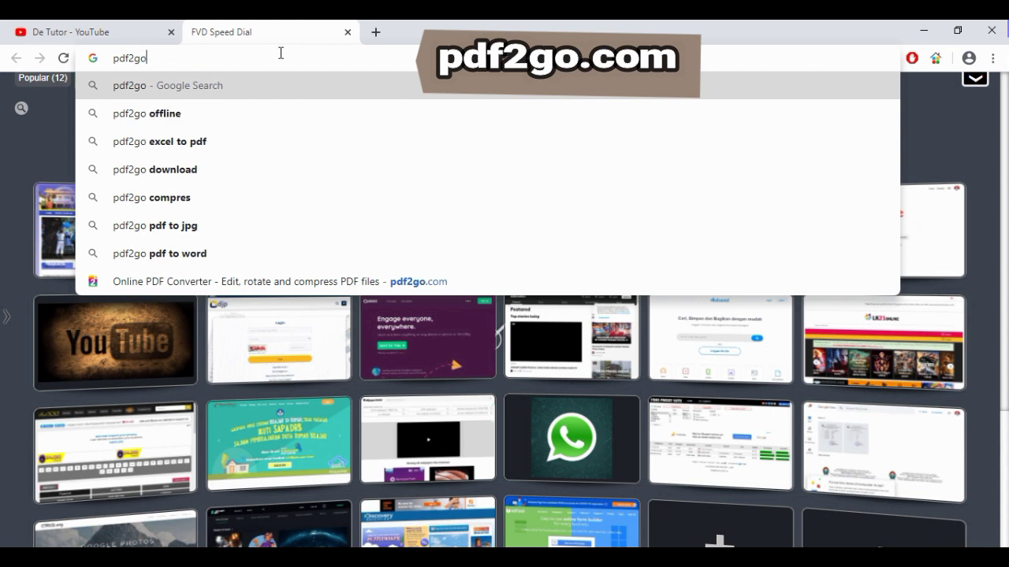
pyautogui.write('.co')
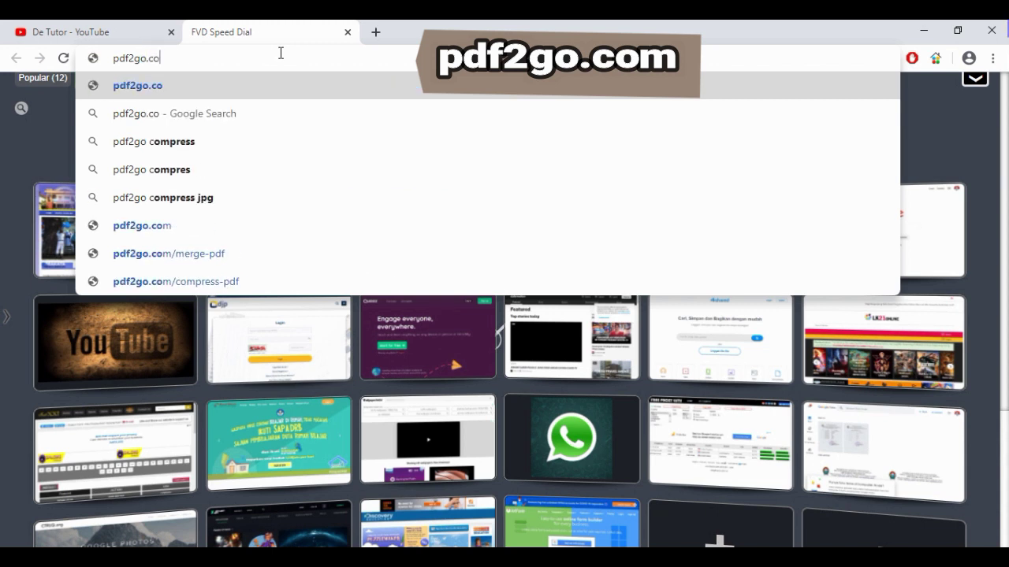
pyautogui.write('m')
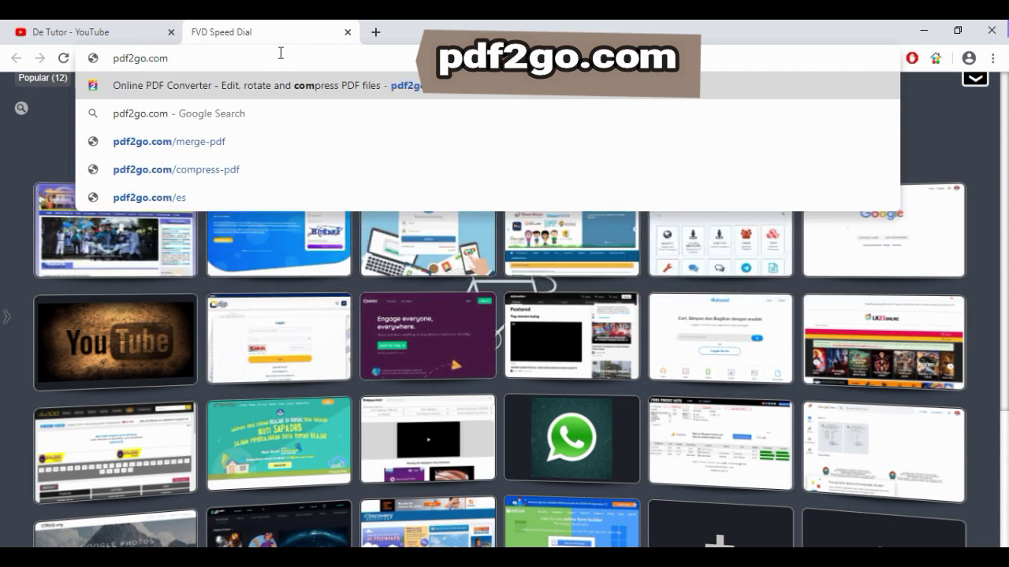
pyautogui.press('Return')
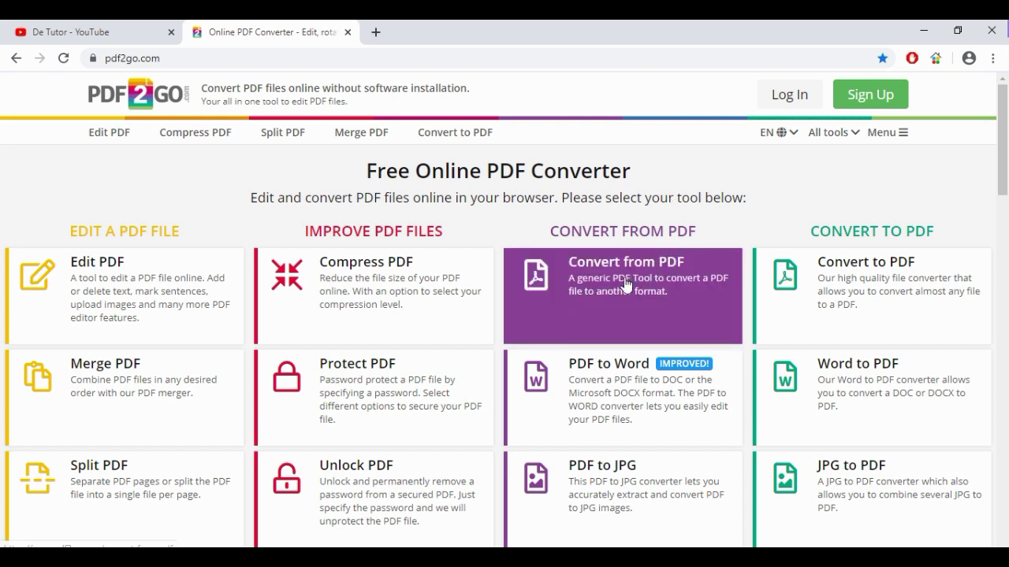
# Open PDF2GO's PDF to Excel converter
pyautogui.scroll(-3, 625, 286)
pyautogui.scroll(-2, 625, 286)
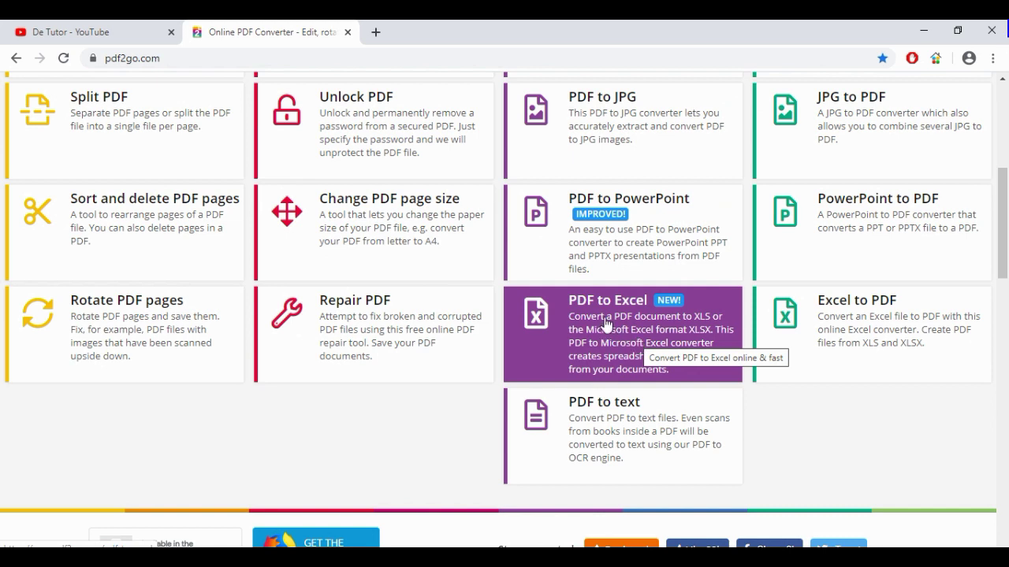
pyautogui.click(605, 325)
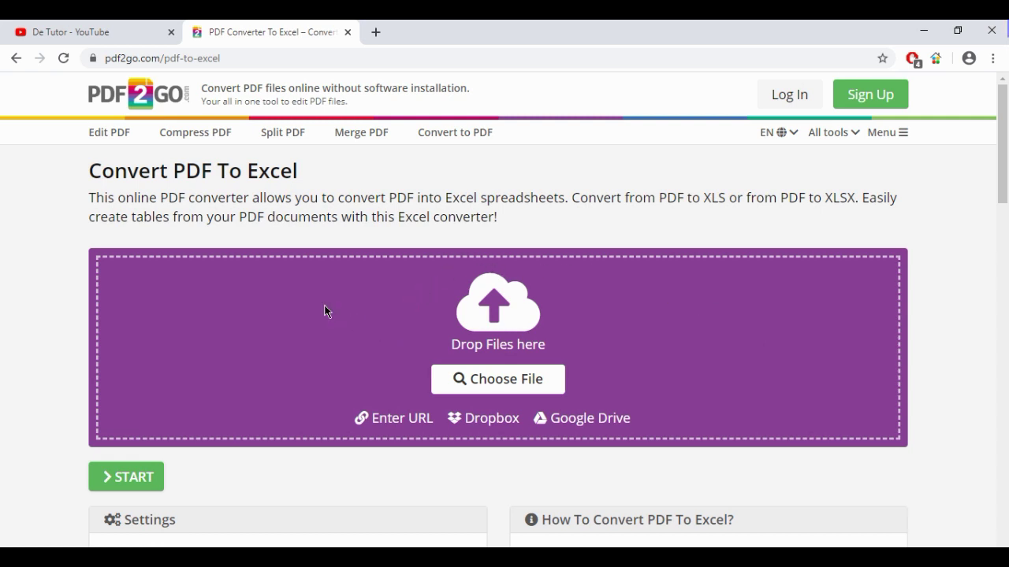
# Choose the DAFTAR ABSEN PESERTAEKSTRA PDF from Downloads for upload
pyautogui.scroll(-1, 326, 310)
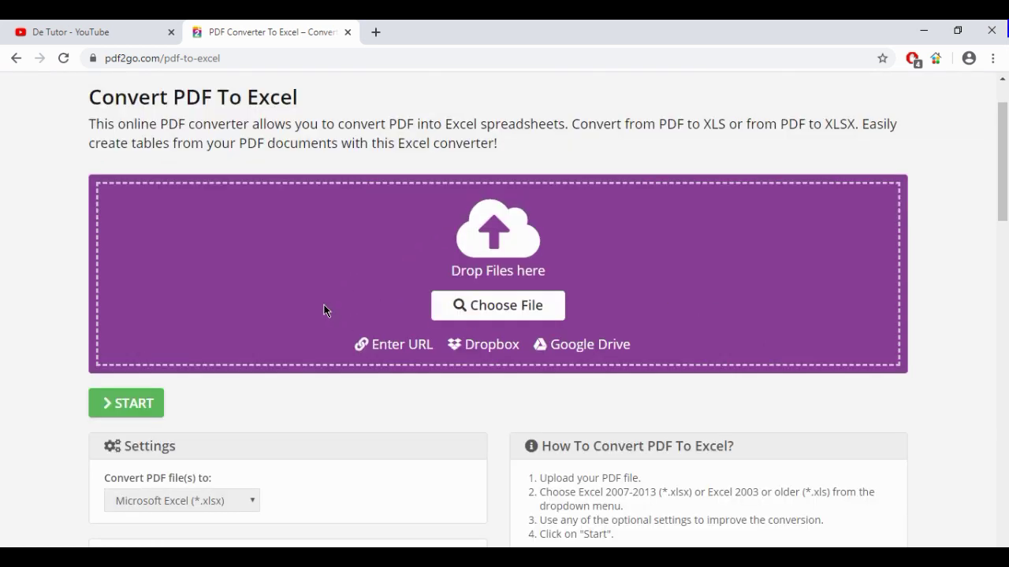
pyautogui.click(492, 311)
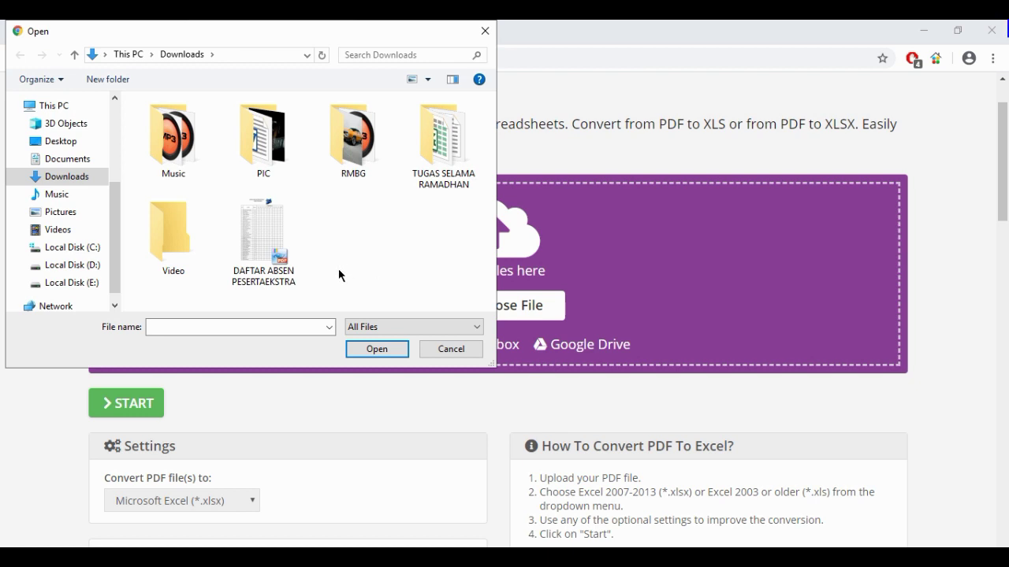
pyautogui.click(256, 243)
# Upload the attendance PDF and convert it to DAFTAR ABSEN PESERTAEKSTRA.xlsx
pyautogui.click(380, 348)
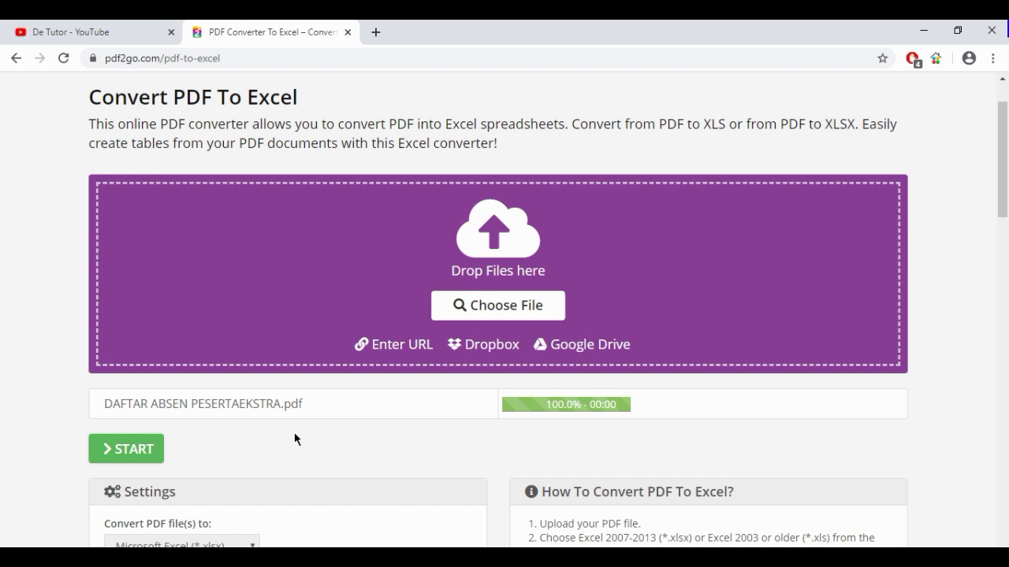
pyautogui.scroll(-1, 295, 439)
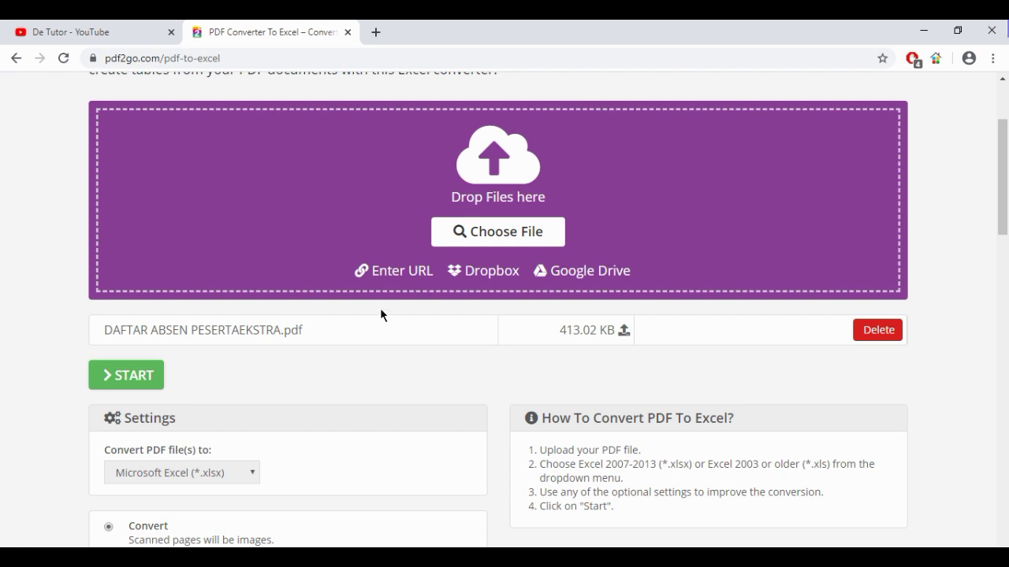
pyautogui.click(132, 382)
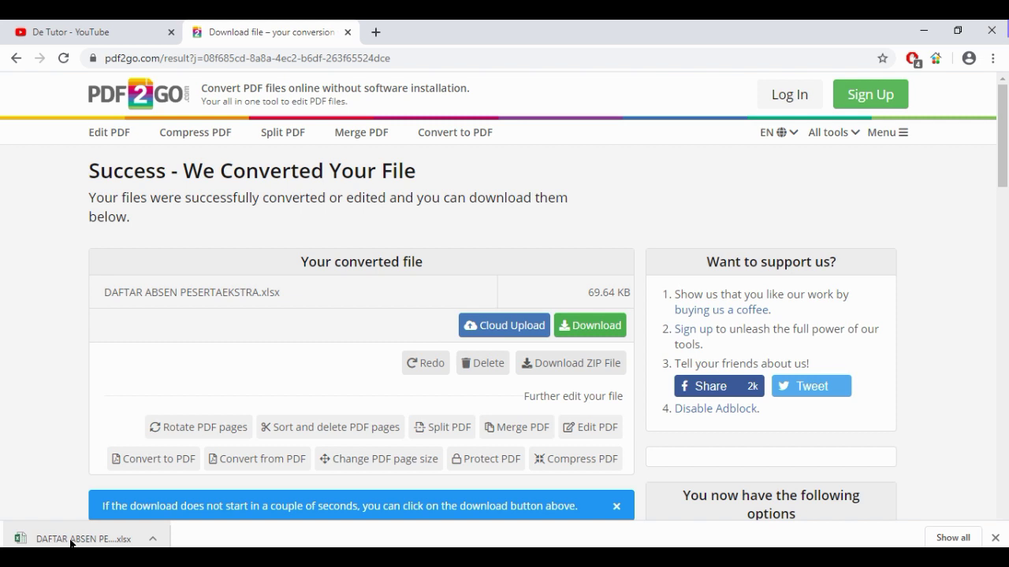
# Show the downloaded xlsx in its Downloads folder and select it beside the original PDF
pyautogui.rightClick(70, 543)
pyautogui.click(126, 501)
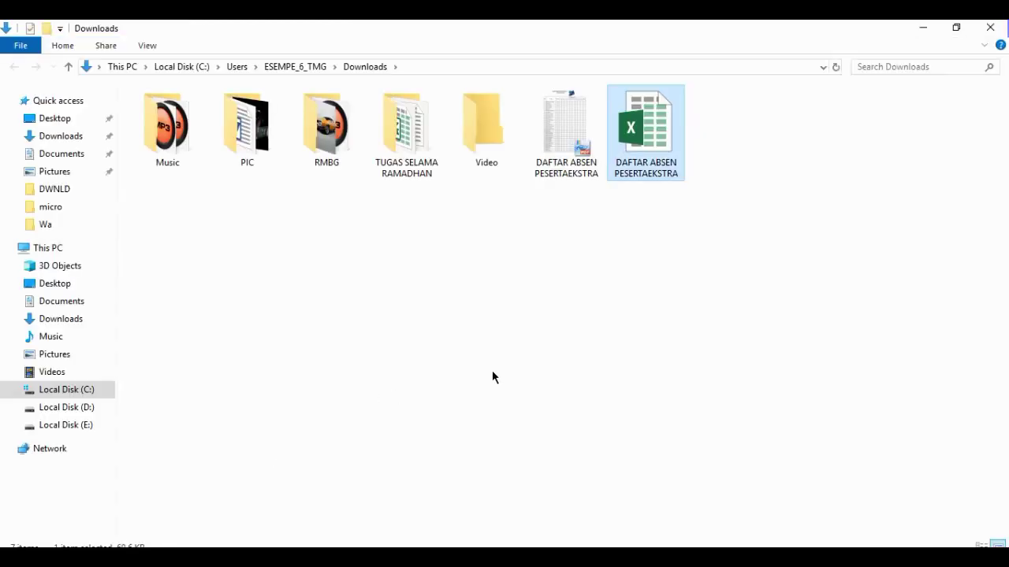
pyautogui.moveTo(753, 135); pyautogui.dragTo(637, 326)
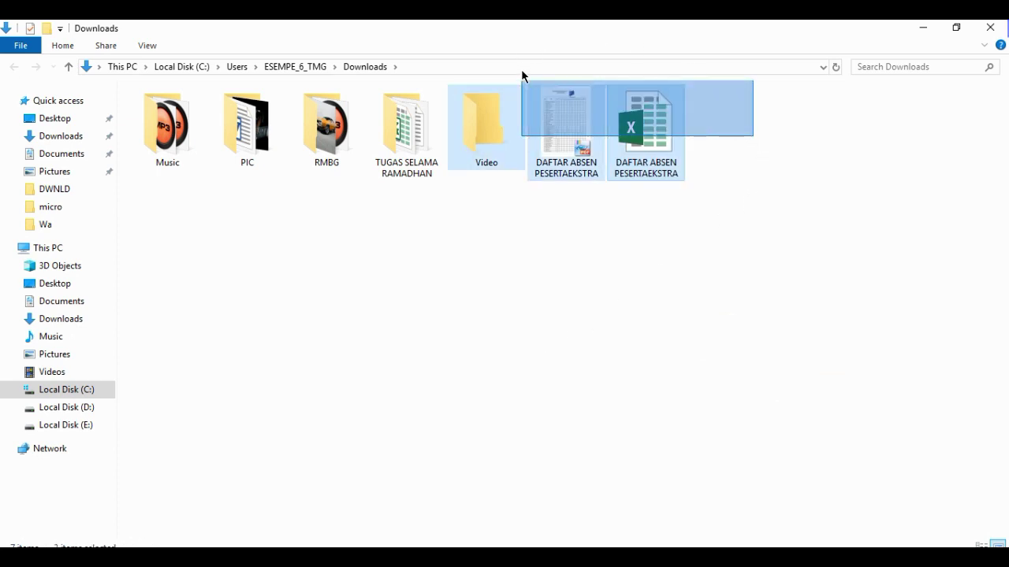
pyautogui.click(573, 148)
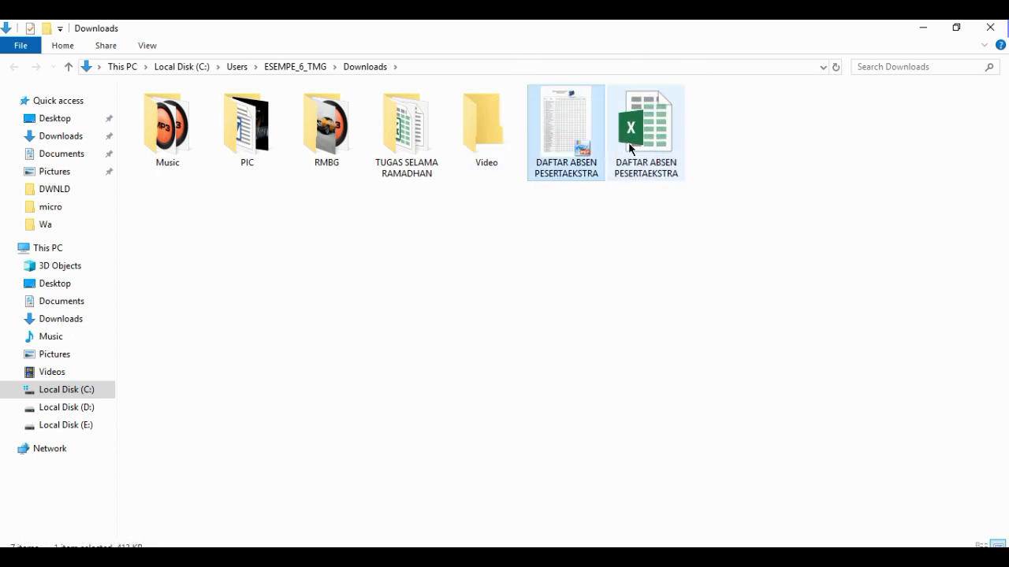
pyautogui.click(646, 151)
pyautogui.click(663, 238)
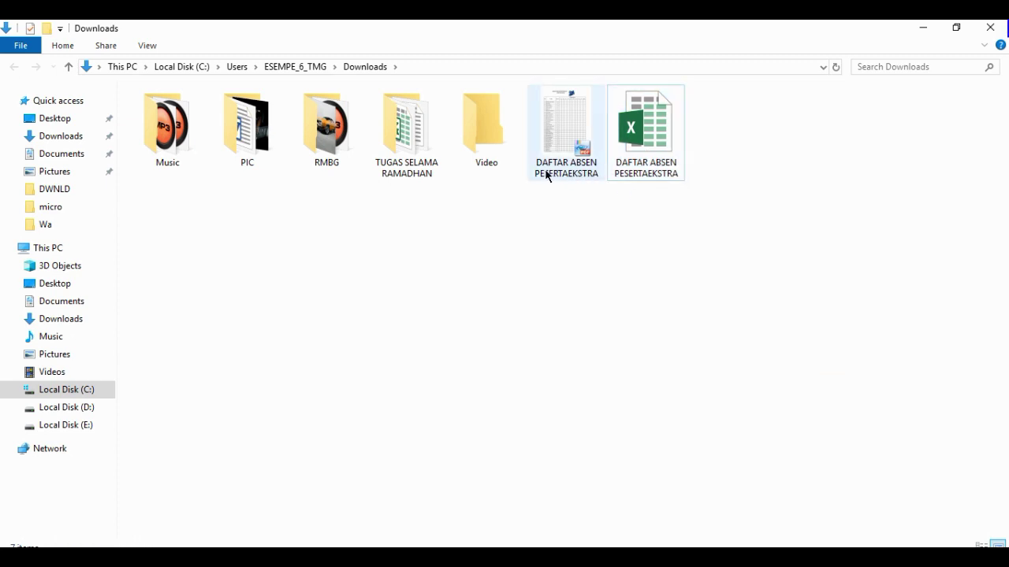
pyautogui.click(639, 160)
# Open DAFTAR ABSEN PESERTAEKSTRA.xlsx in Excel and scroll down the attendance table
pyautogui.doubleClick(639, 160)
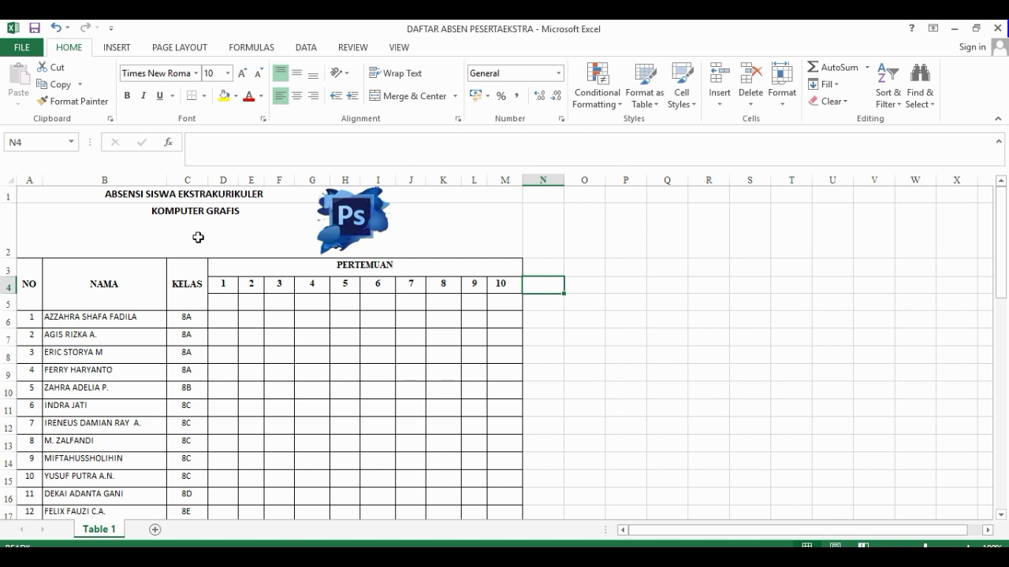
pyautogui.click(609, 334)
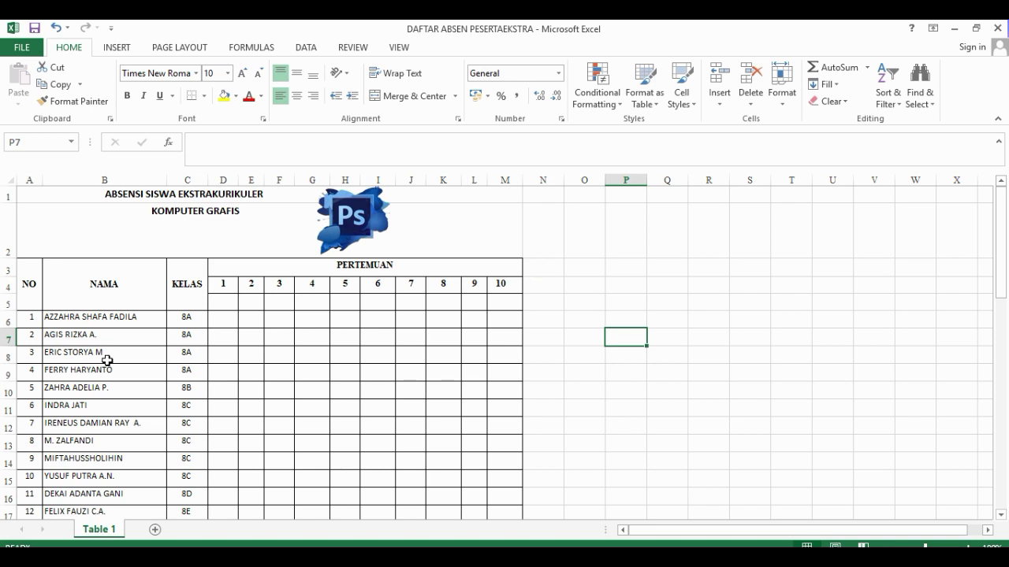
pyautogui.scroll(-3, 107, 360)
pyautogui.scroll(-2, 107, 360)
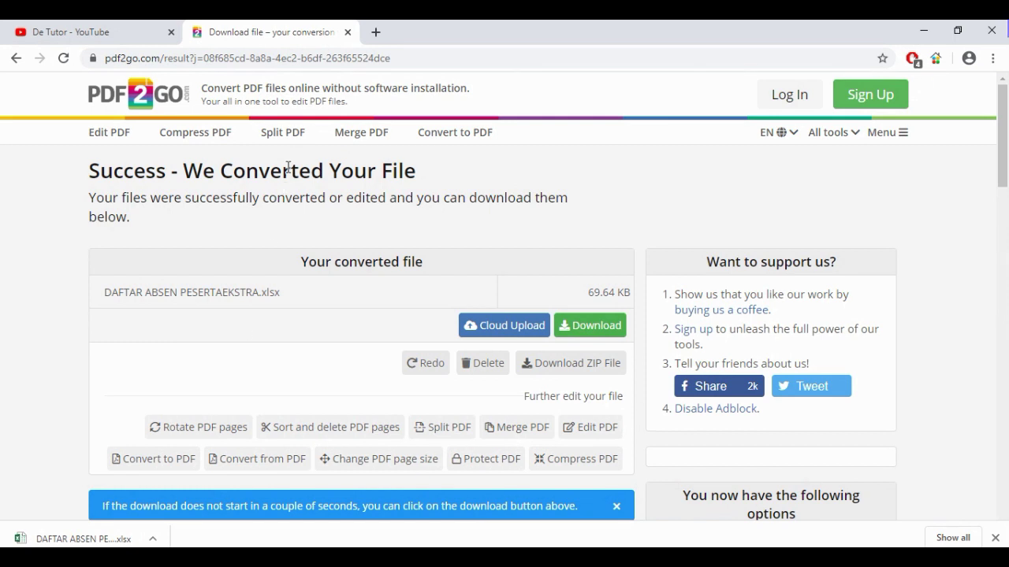
# Switch to the De Tutor YouTube tab and close the PDF2GO tab
pyautogui.click(101, 33)
pyautogui.click(247, 33)
pyautogui.click(113, 29)
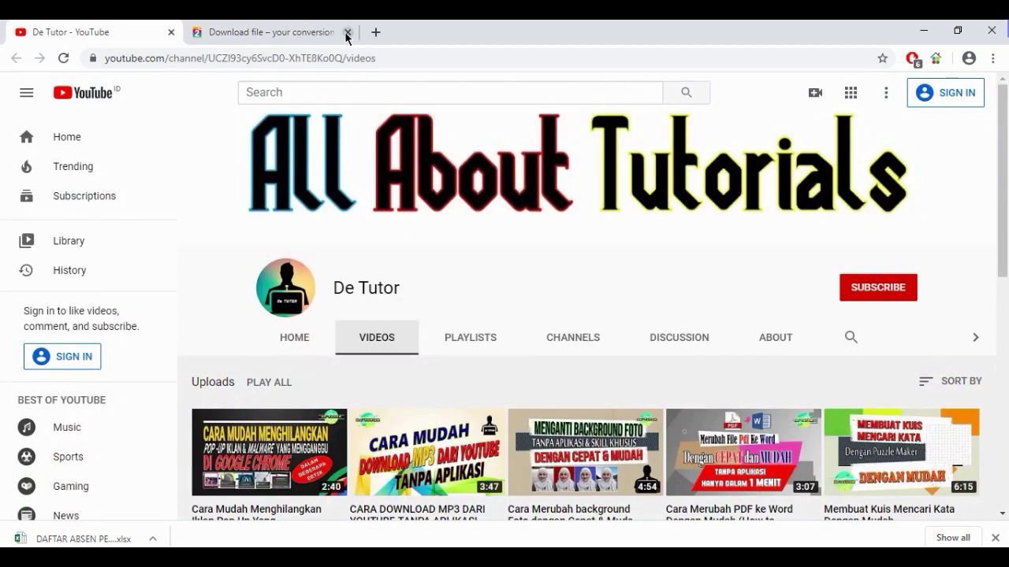
pyautogui.click(347, 33)
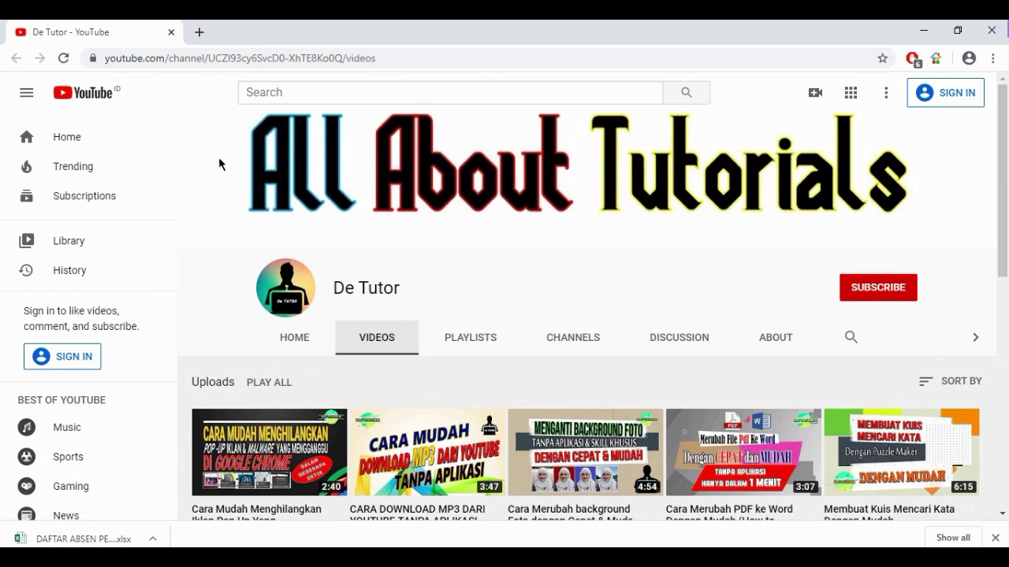